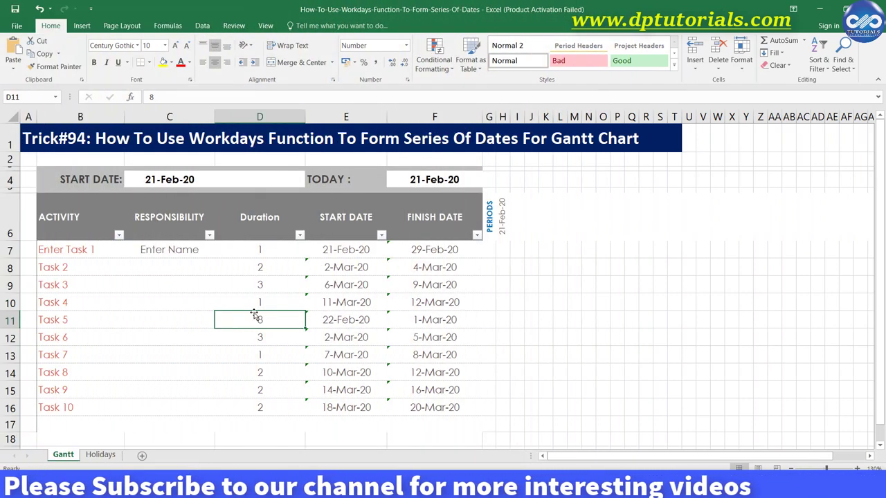
Change the first activity name in cell B7 to "Task 1".
click(208, 288)
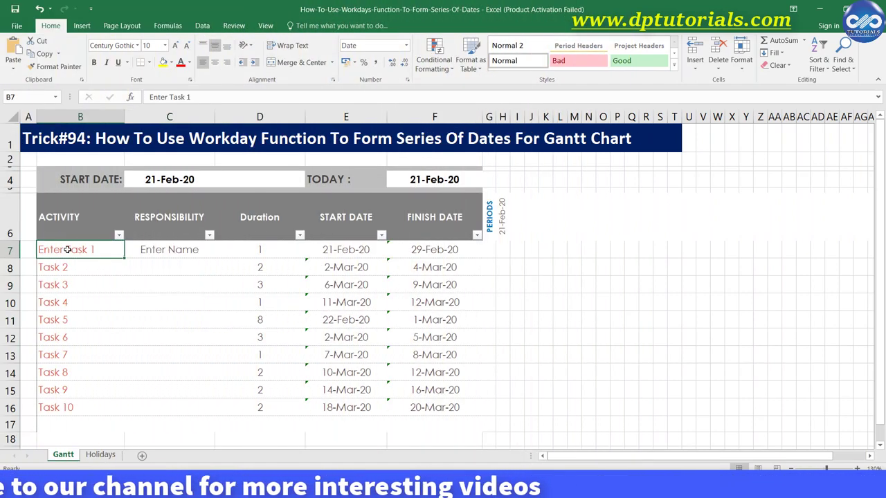
text(Task 1)
key(Return)
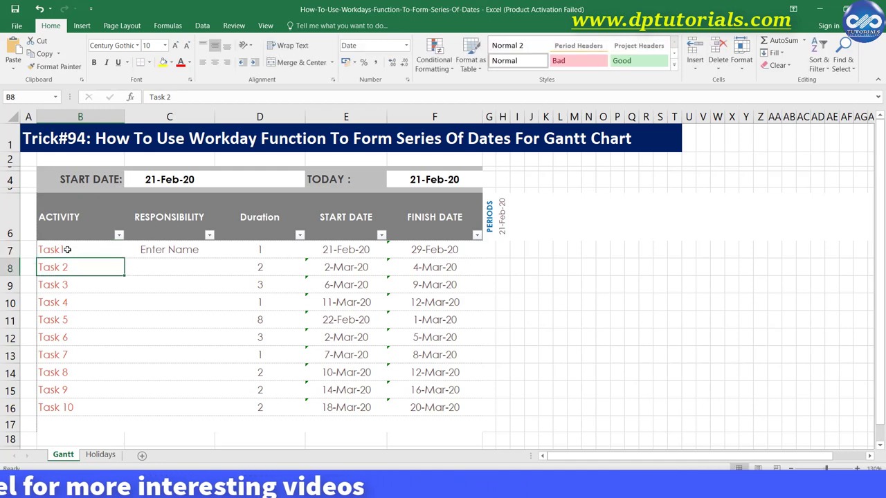
click(67, 250)
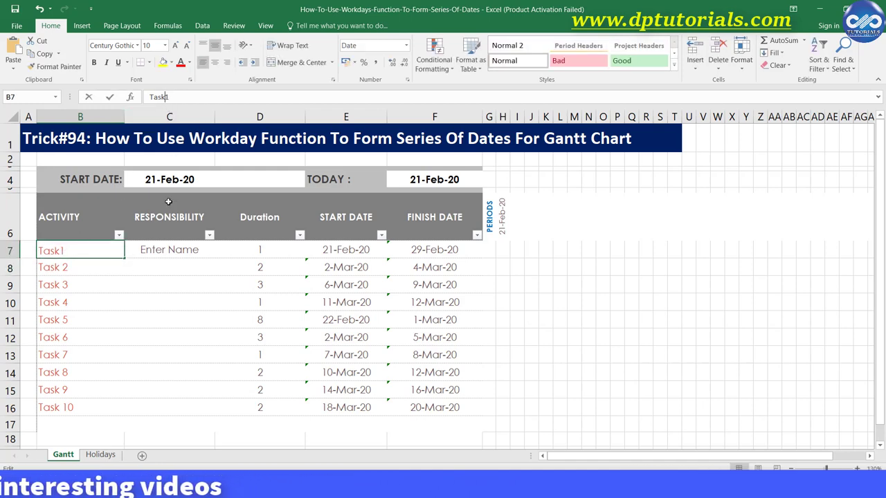
click(128, 291)
click(69, 250)
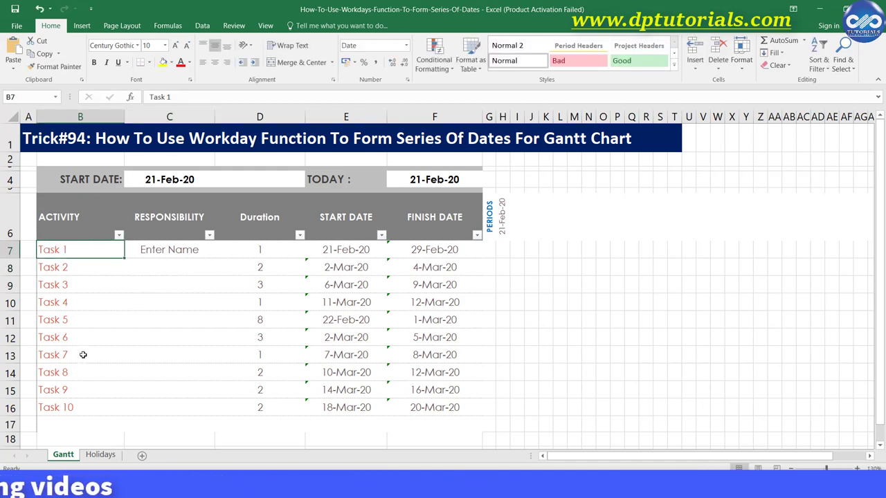
drag(81, 405, 81, 404)
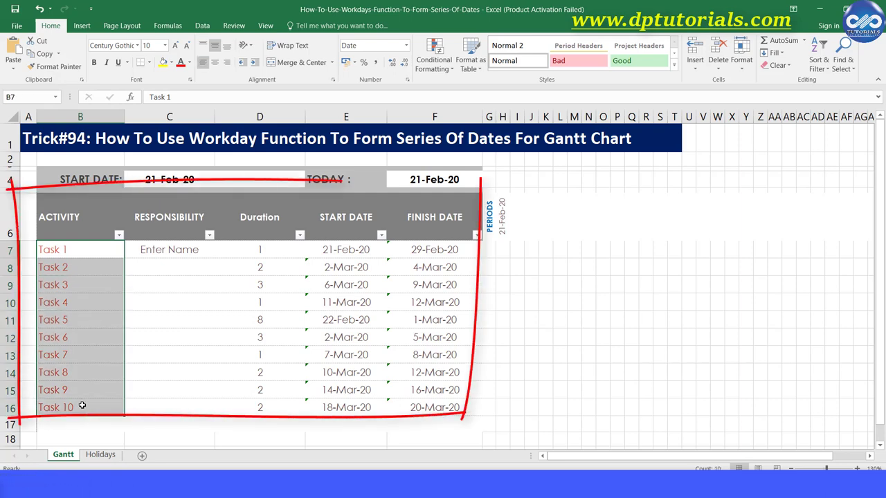
click(172, 369)
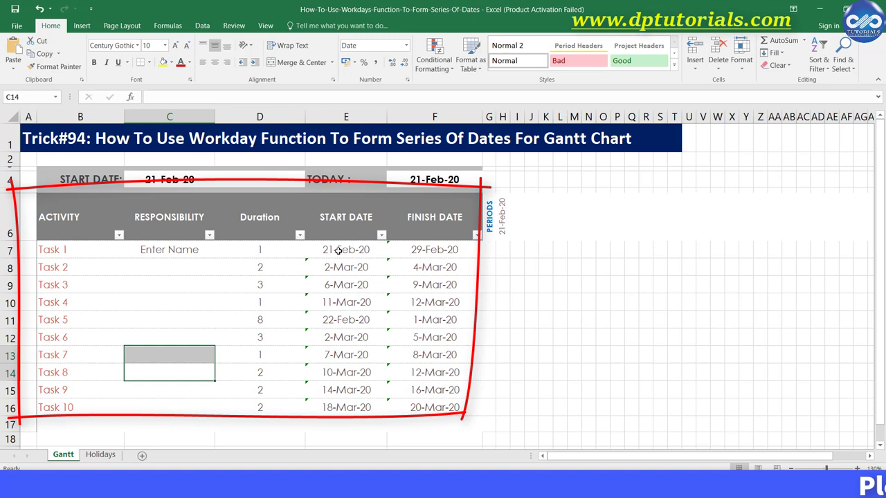
mouse_move(339, 250)
mouse_down()
mouse_move(429, 349)
mouse_move(446, 408)
mouse_up()
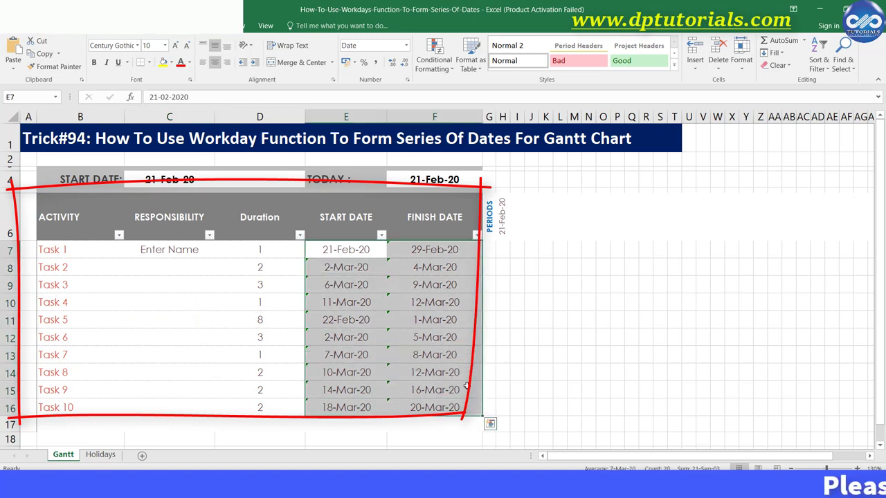
click(502, 220)
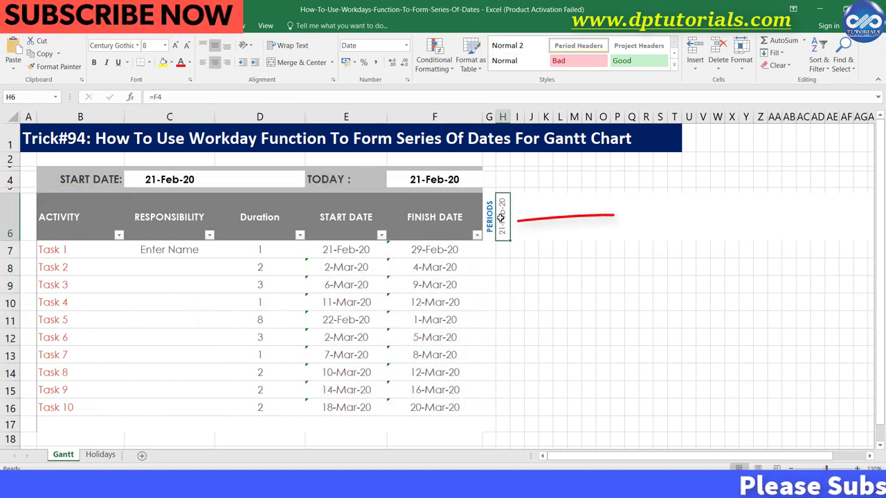
Apply an outside border around the period header range G6:BG6.
drag(488, 215, 779, 218)
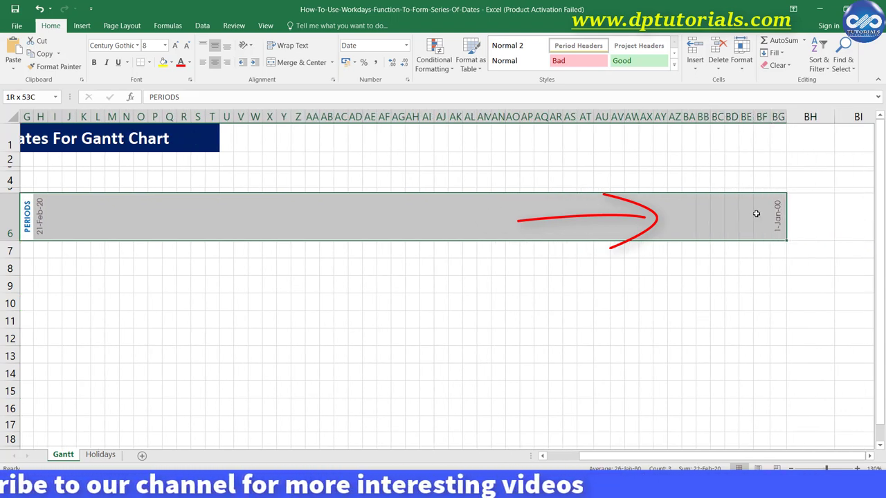
click(149, 62)
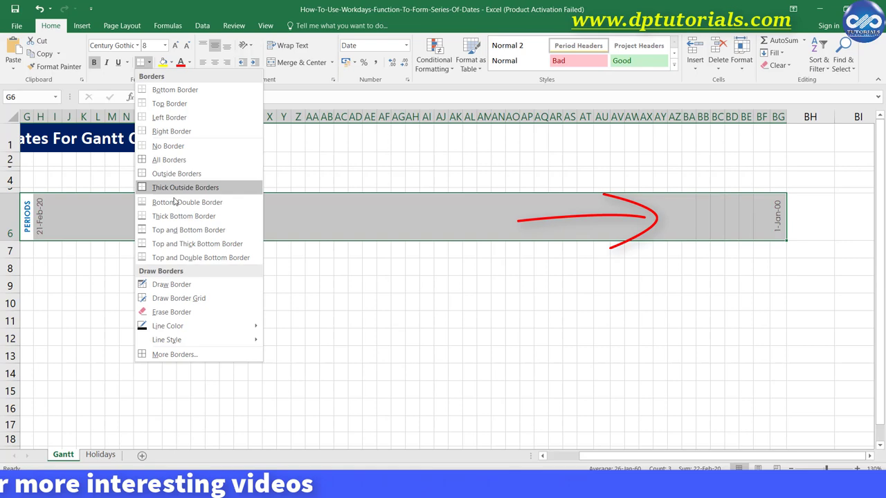
click(174, 202)
click(291, 302)
drag(662, 459, 594, 457)
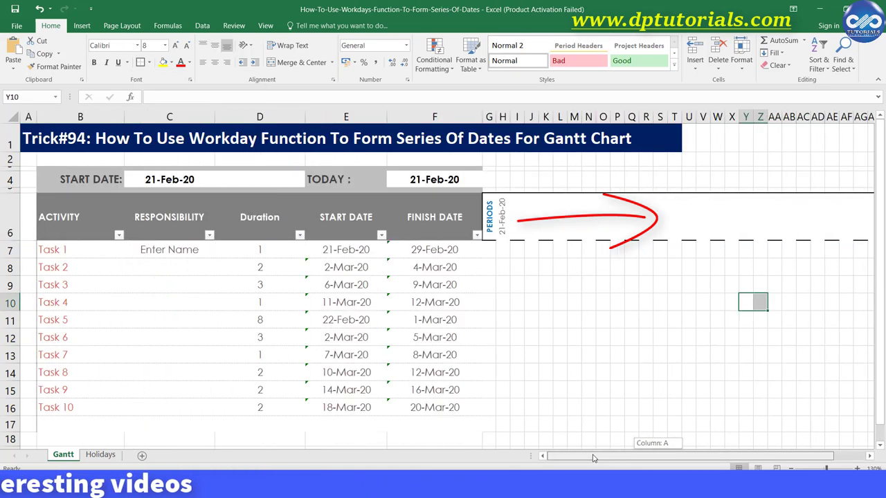
Enter the formula =H6+1 in cell I6 to produce the next day in the periods row.
click(505, 218)
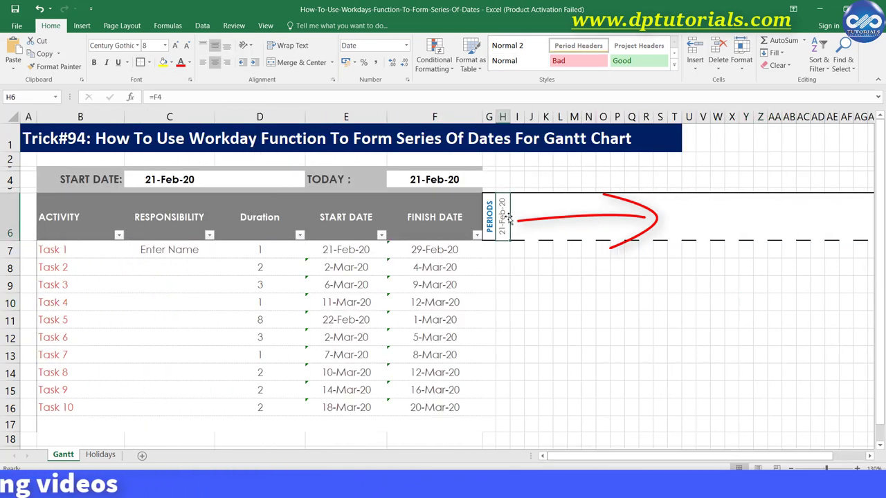
text(=)
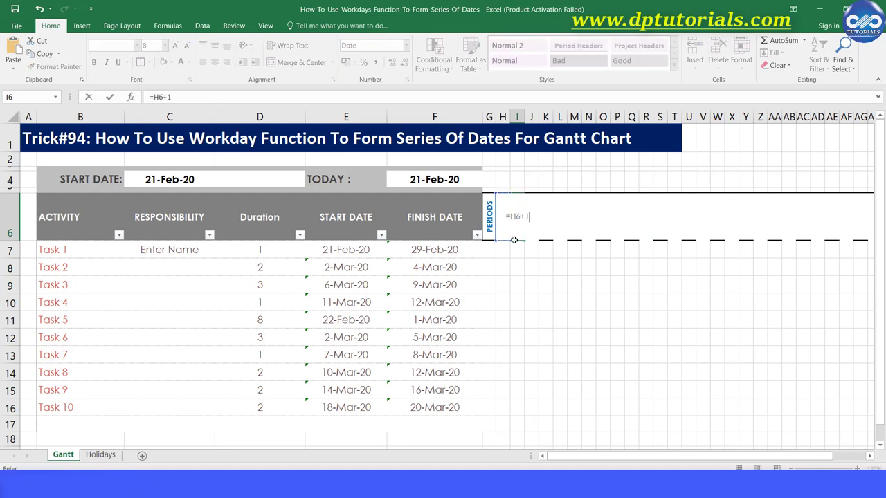
text(H6+1)
key(Return)
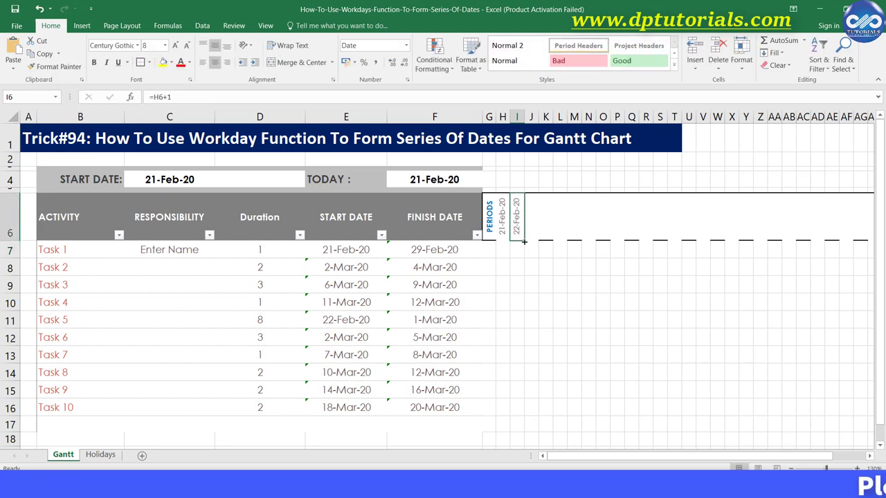
Fill the next-day formula from I6 across the periods row through BF6.
drag(875, 255, 842, 250)
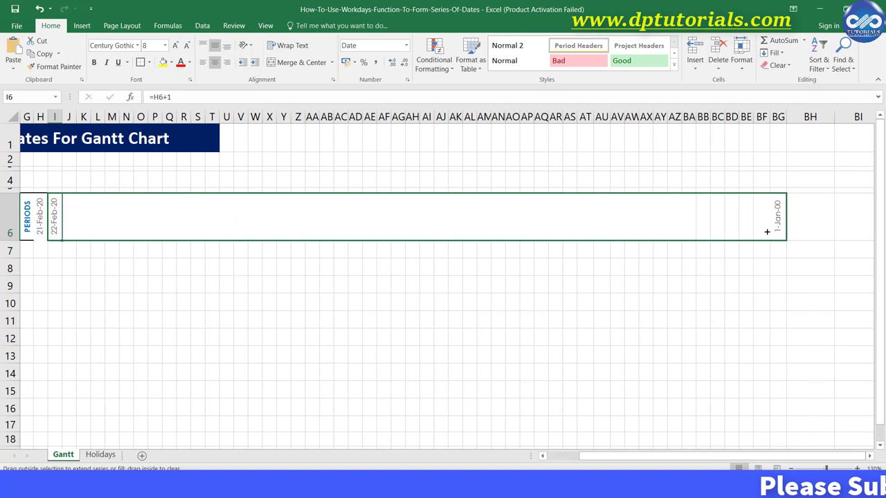
drag(770, 259, 771, 265)
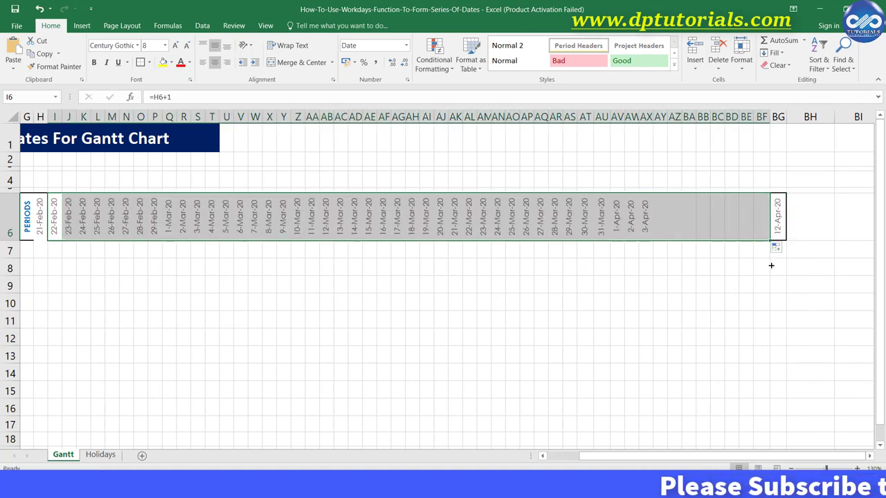
drag(761, 356, 761, 373)
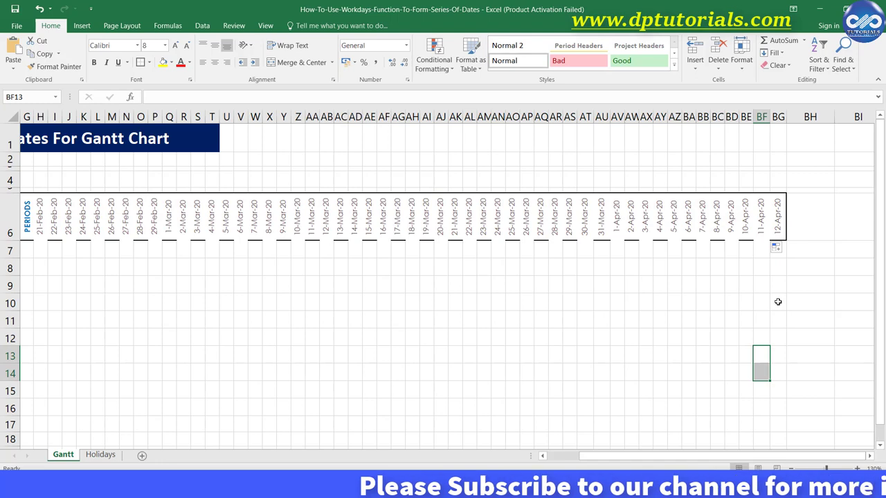
click(777, 231)
drag(769, 456, 734, 456)
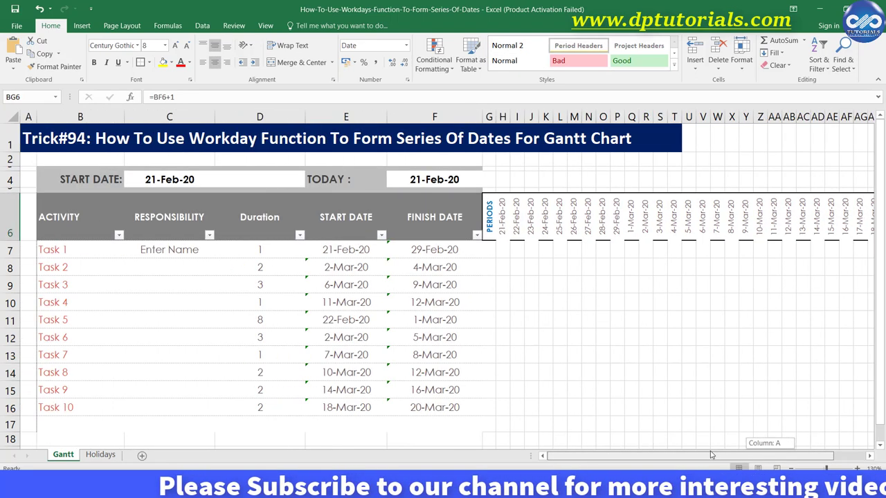
Create a new conditional formatting rule for H7:BG16 of the type that uses a formula to determine which cells to format.
click(500, 250)
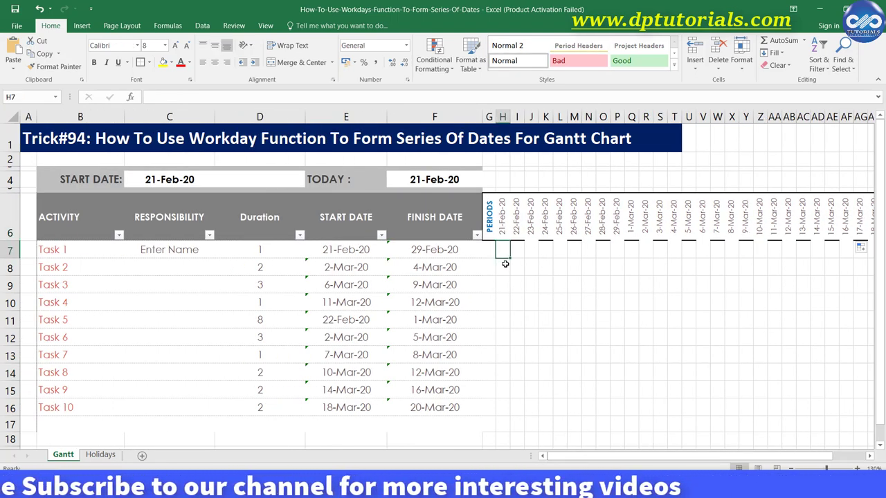
scroll(578, 427, right, 3)
shift+click(764, 408)
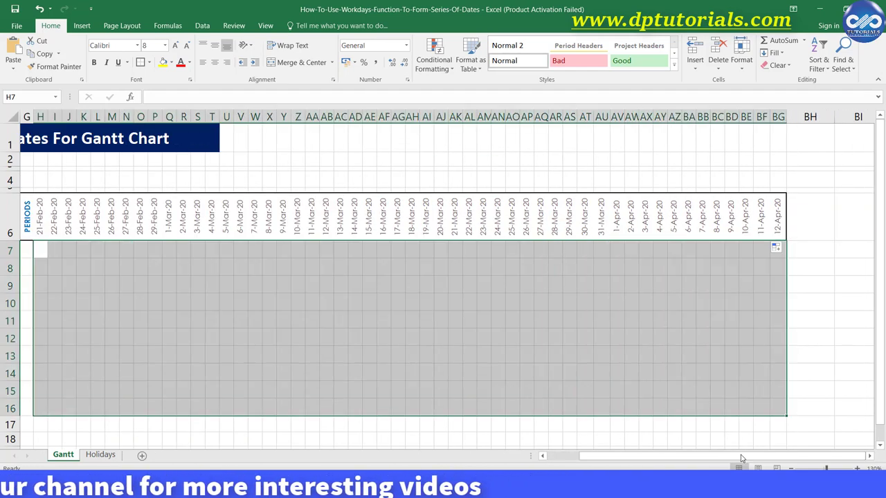
mouse_move(741, 457)
mouse_down()
mouse_move(708, 456)
mouse_move(743, 456)
mouse_move(728, 457)
mouse_up()
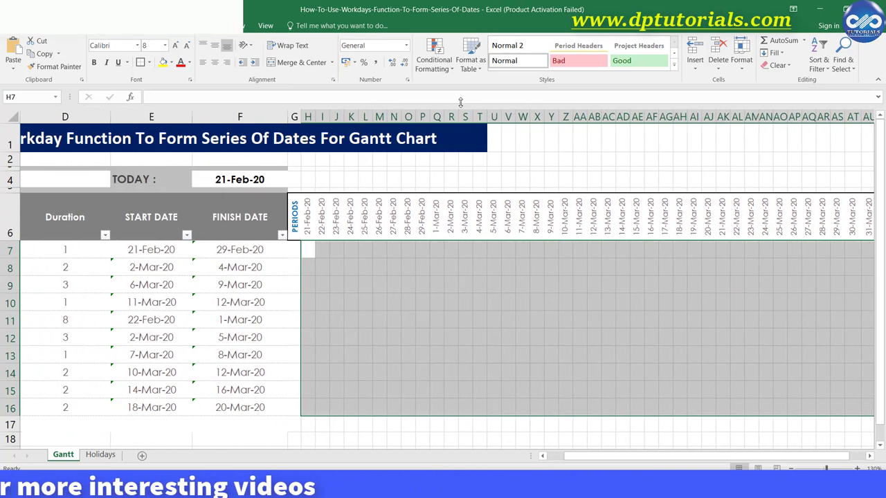
click(435, 62)
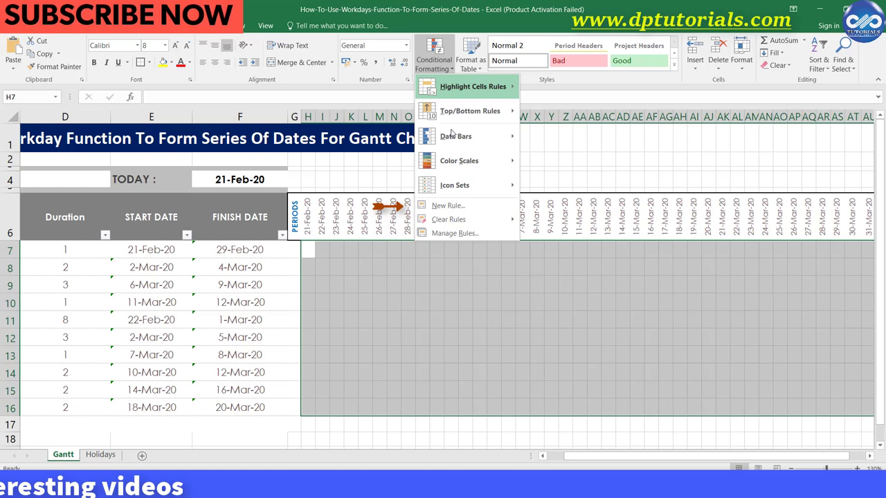
click(464, 205)
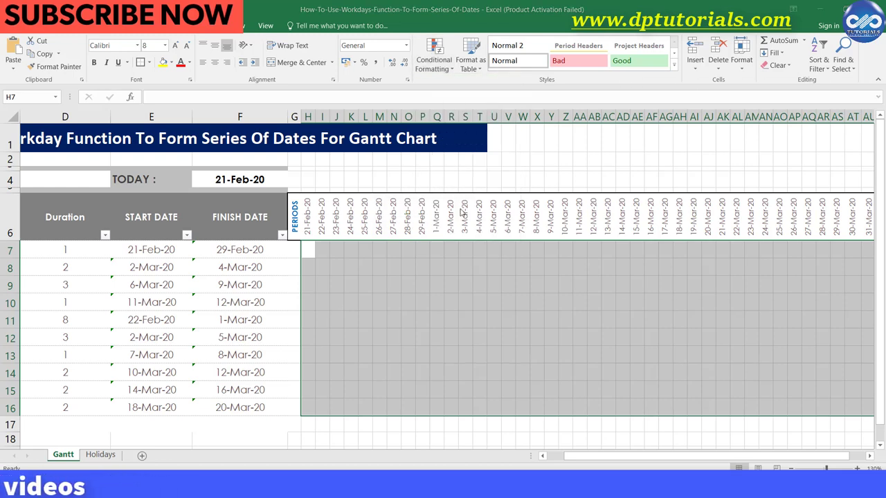
drag(659, 87, 518, 89)
click(517, 168)
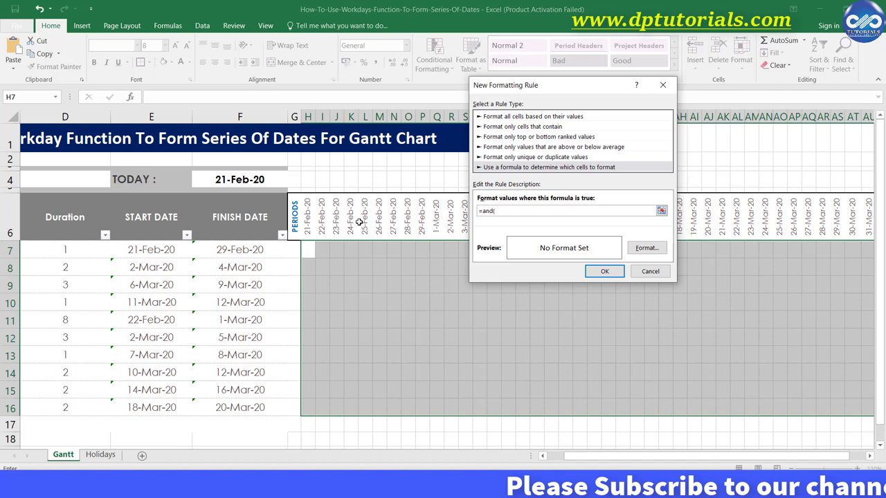
Set the rule's formula to =and(H$6>=$E7,H$6<=$F7), with only the period row and the date columns locked.
click(309, 218)
text(>=)
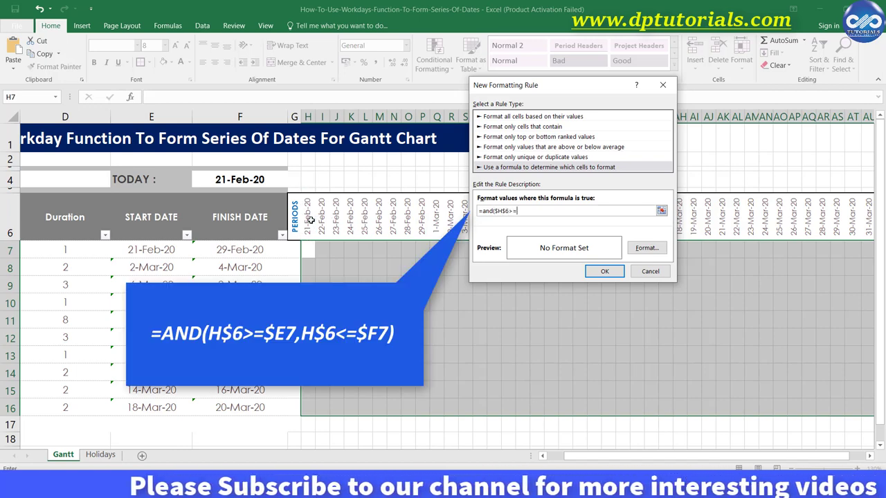
click(142, 249)
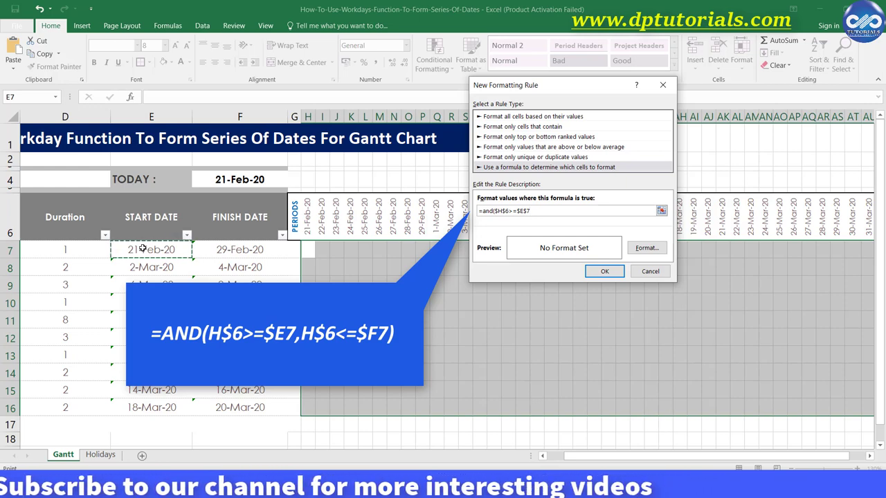
text(,)
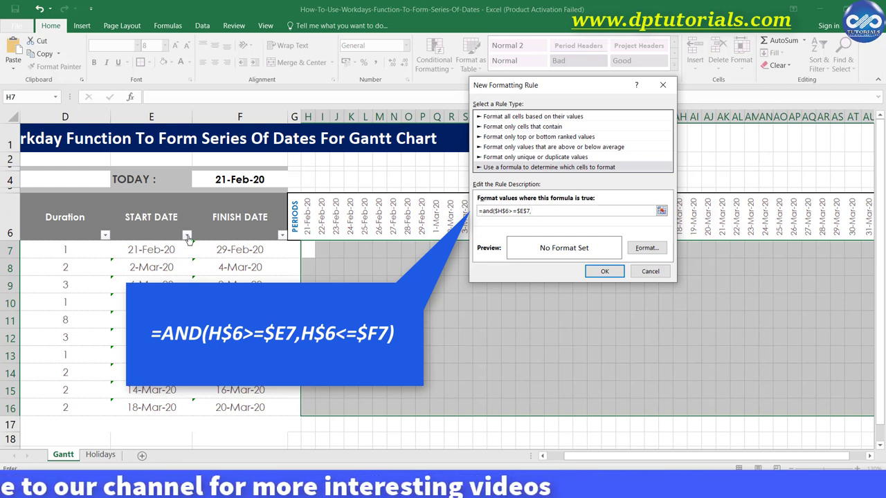
click(305, 219)
text(<=$F7)
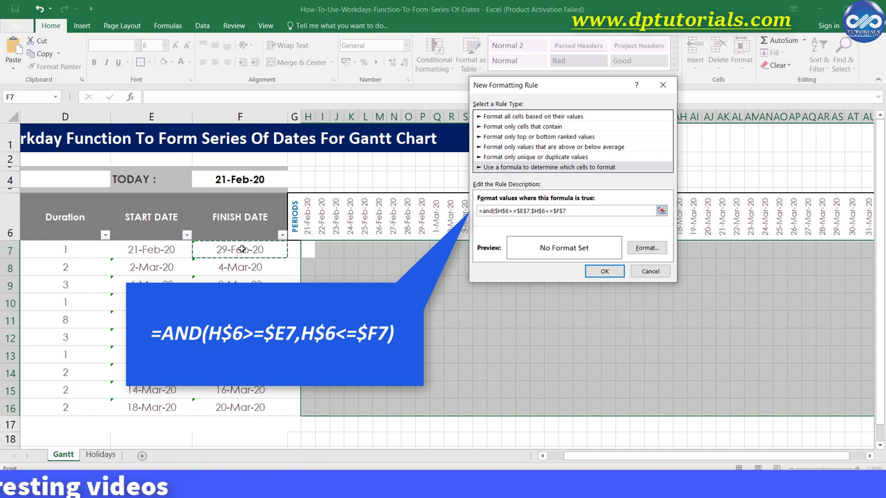
text())
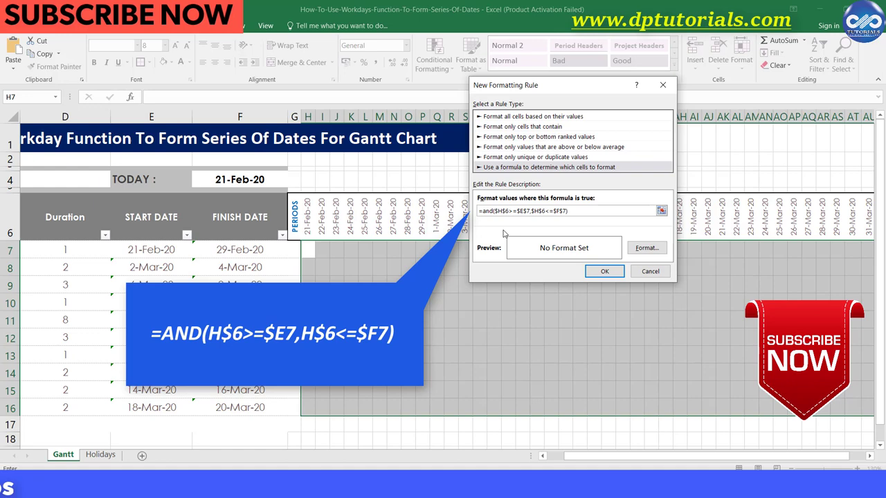
key(BackSpace)
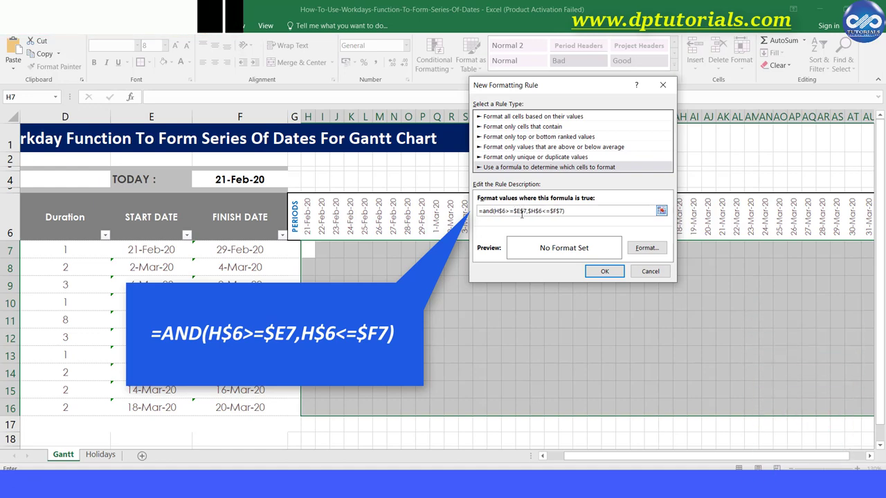
key(Delete)
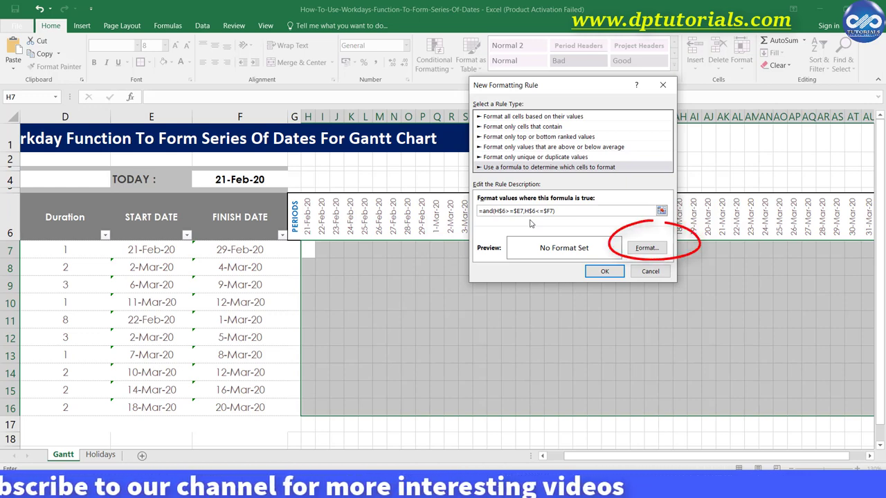
Give the formatting rule a light blue background fill and apply it to the chart area.
click(643, 248)
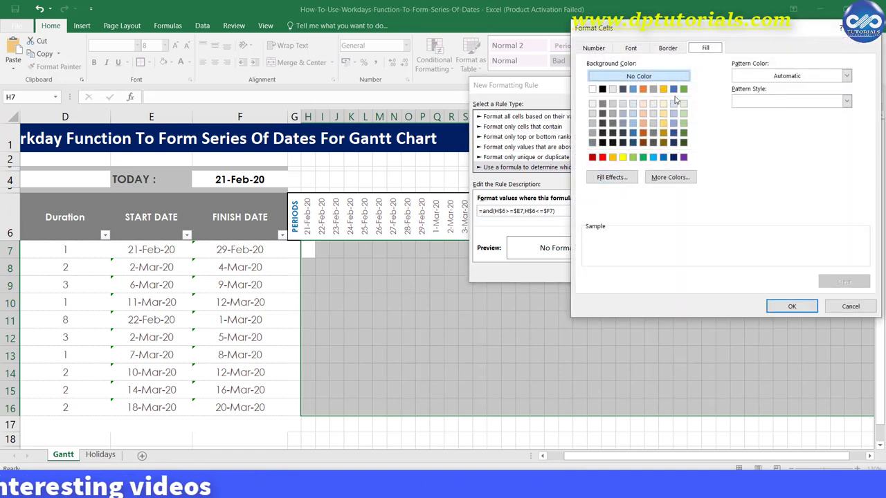
click(654, 158)
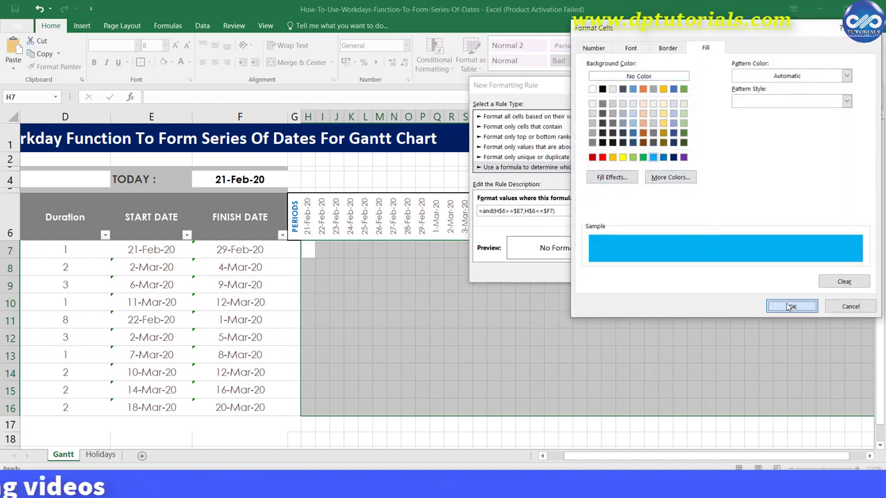
click(791, 307)
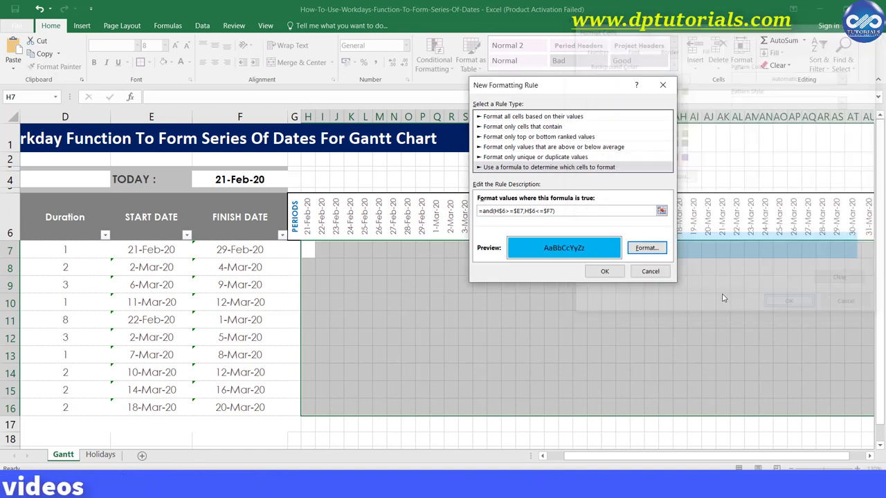
click(604, 271)
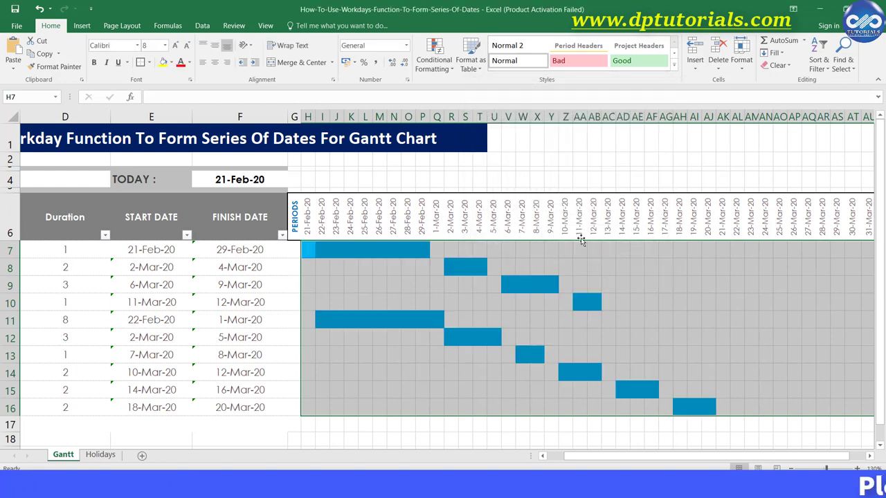
Examine the date formulas in the periods row, checking the consecutive days from H6 through P6 for weekends.
click(680, 339)
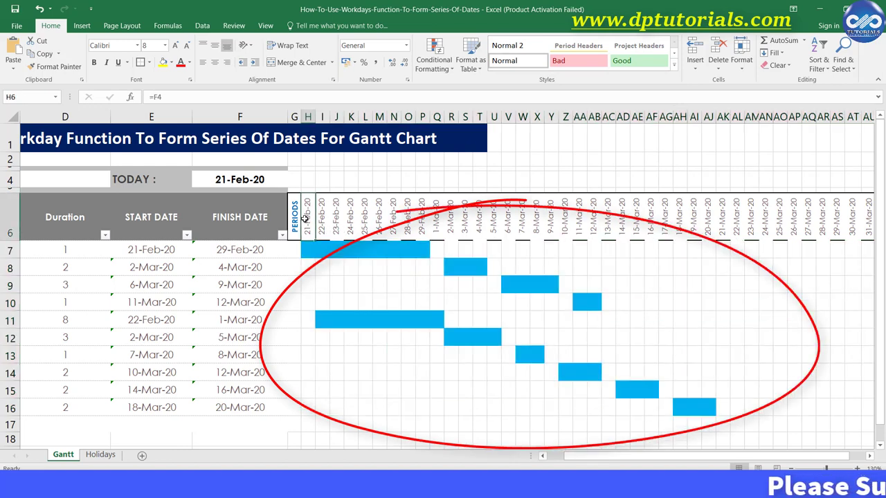
click(322, 220)
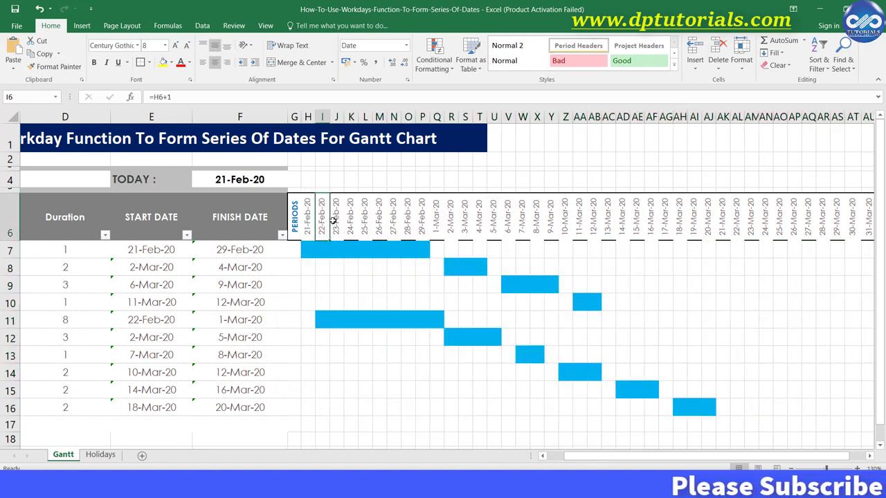
click(380, 227)
click(393, 227)
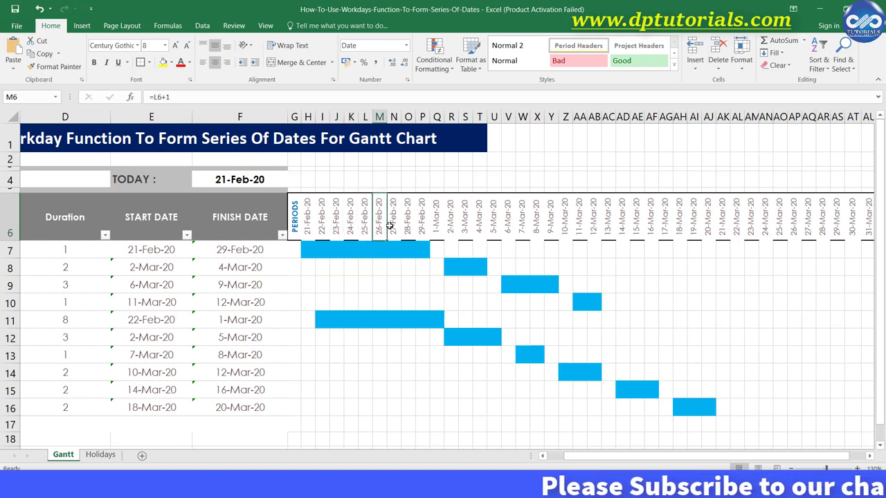
click(407, 228)
click(413, 229)
click(419, 229)
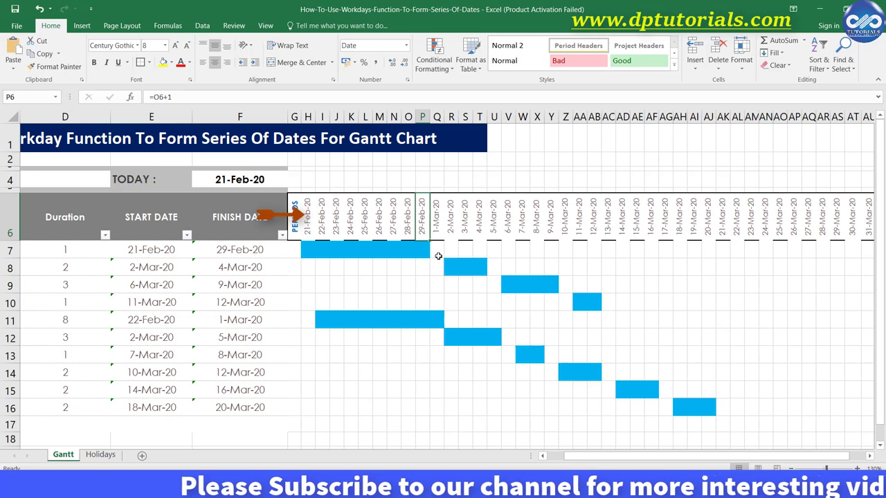
click(322, 179)
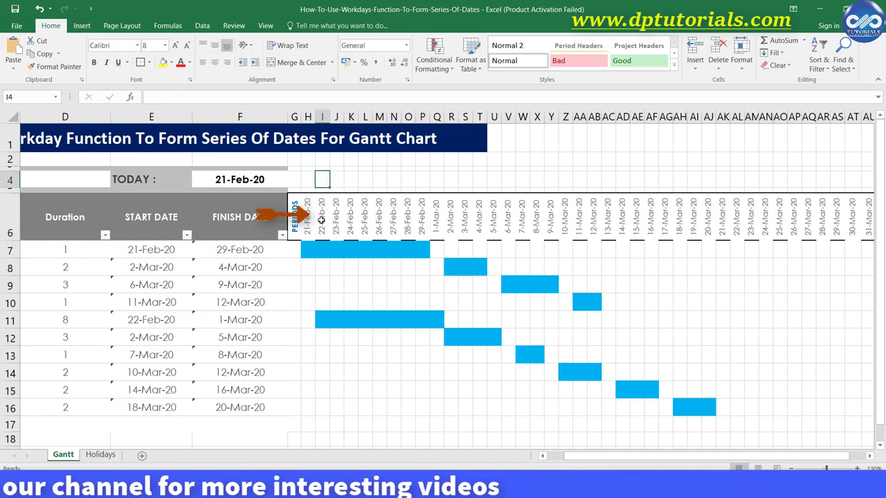
drag(324, 219, 334, 219)
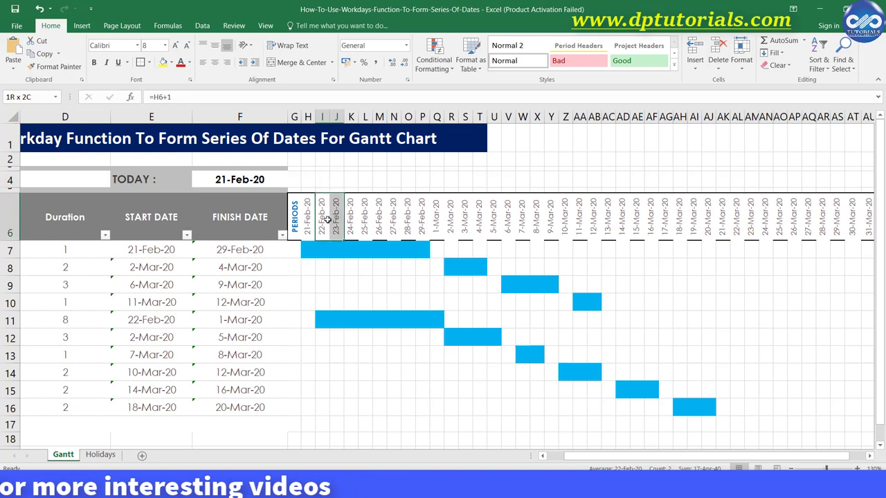
click(370, 229)
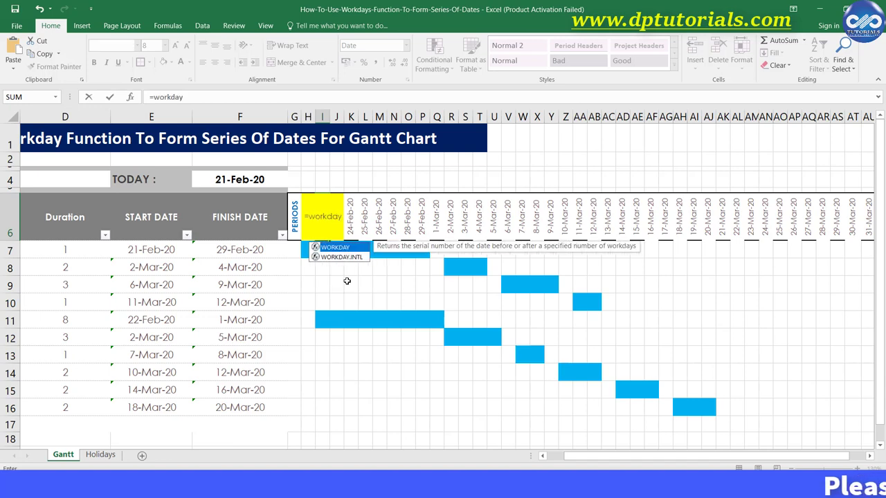
Enter =WORKDAY(H6,1,Holidays!$C$6:$C$9) in I6, using the holiday list as an absolute reference.
text(()
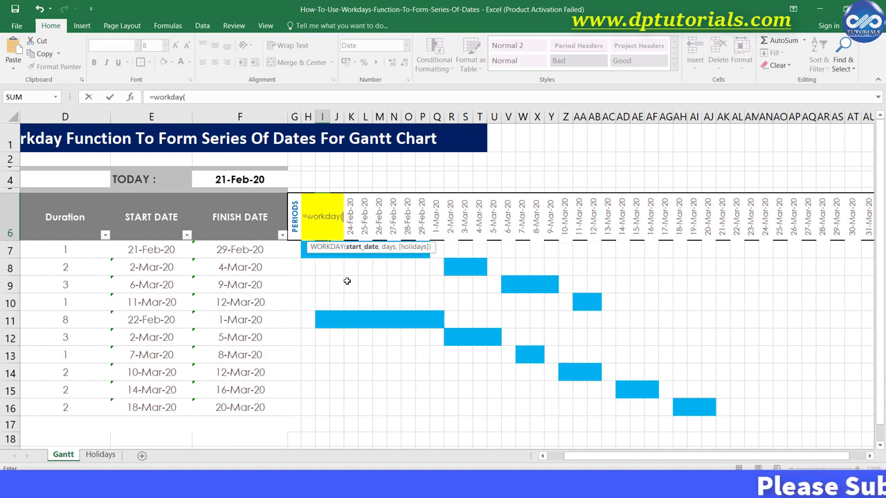
text(h6)
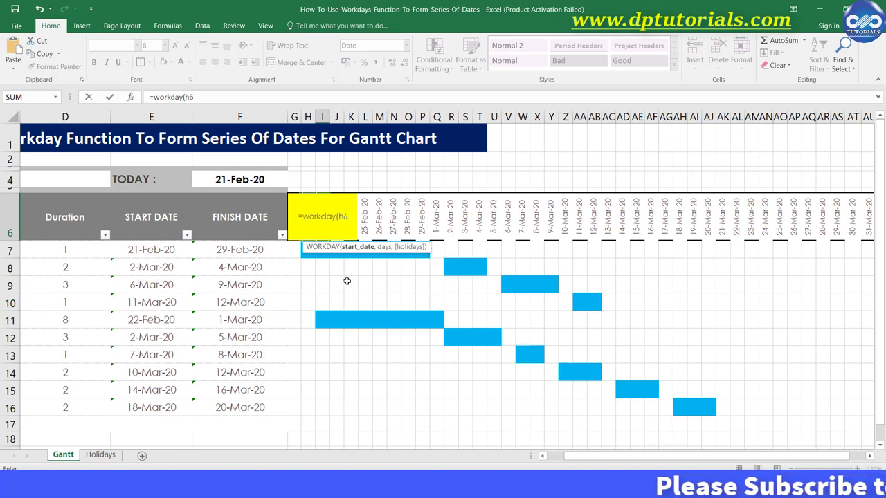
text(,1,)
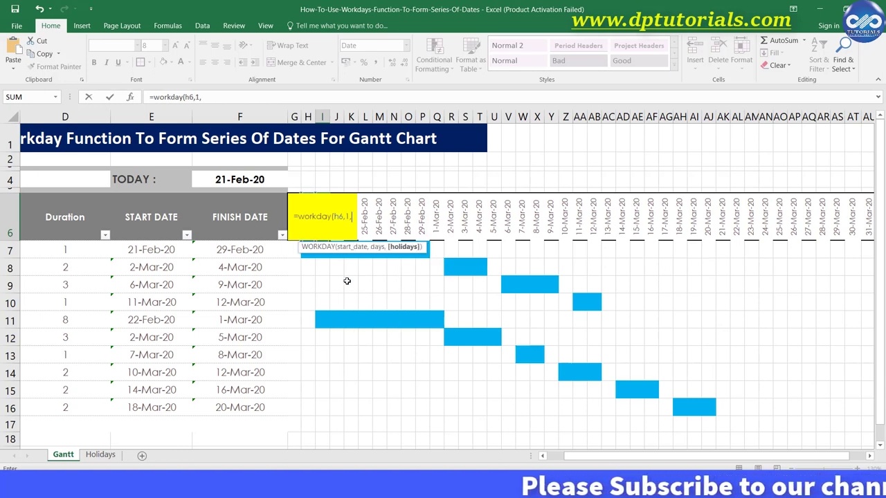
click(207, 97)
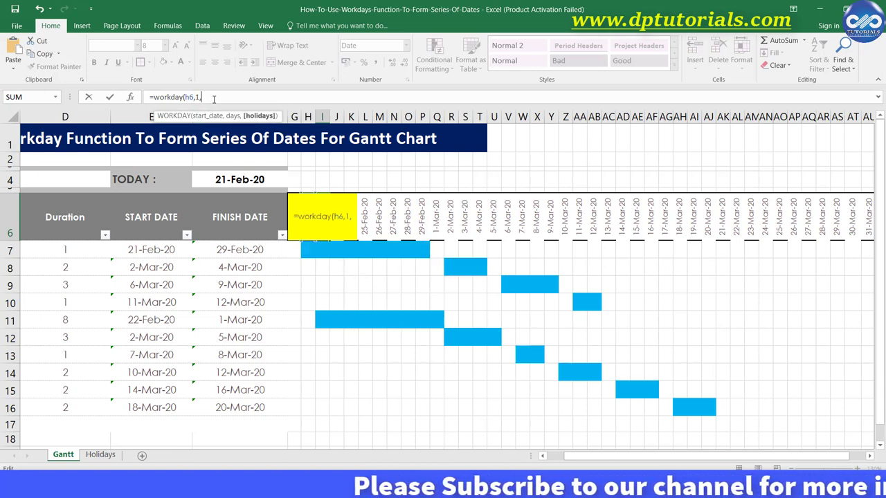
click(102, 455)
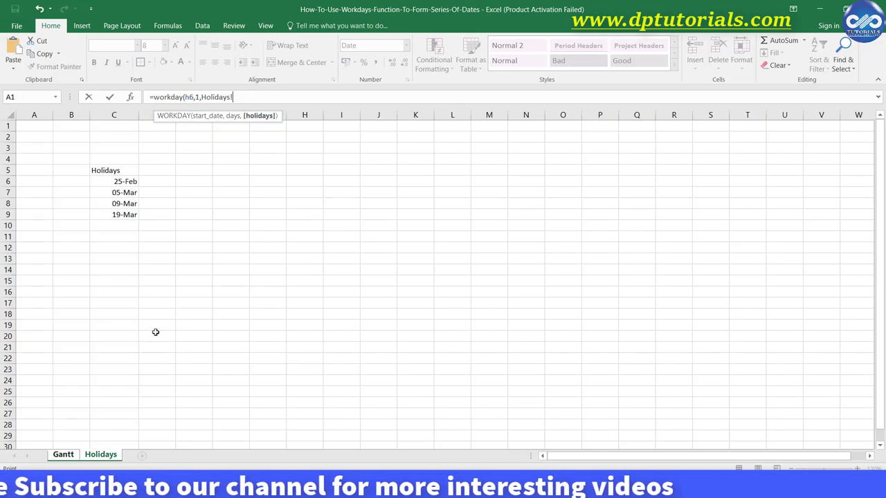
drag(125, 181, 119, 214)
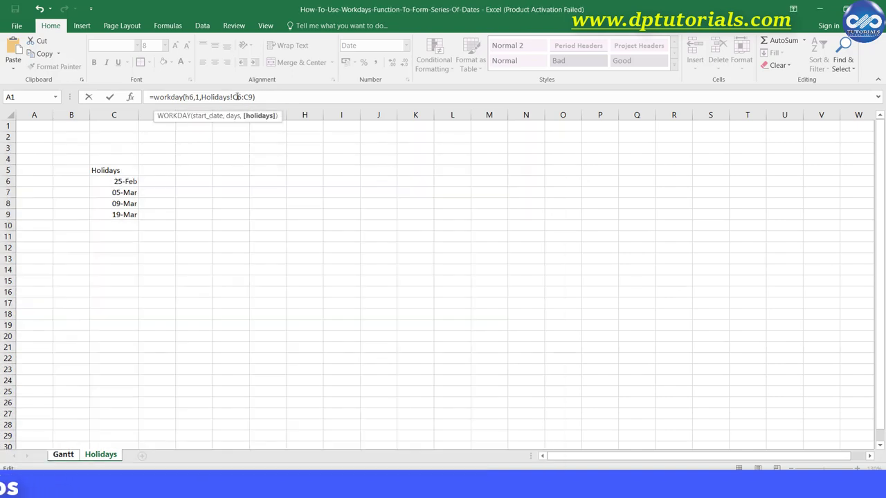
key(F4)
key(Return)
Fill the WORKDAY formula from I6 across the periods row through BF6.
drag(313, 239, 884, 247)
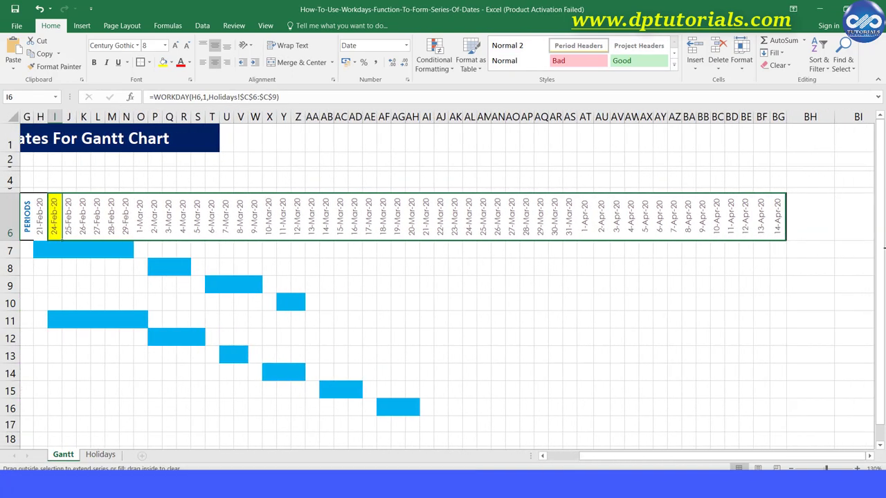
drag(776, 240, 782, 291)
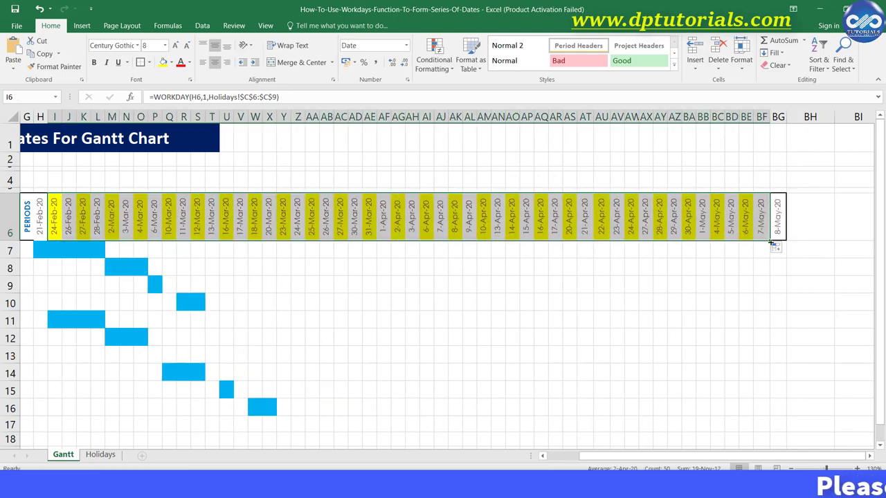
click(778, 218)
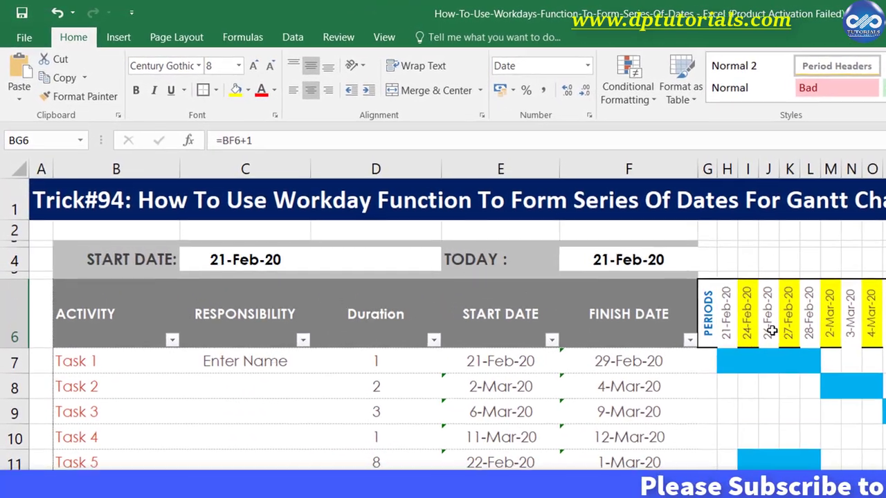
click(769, 332)
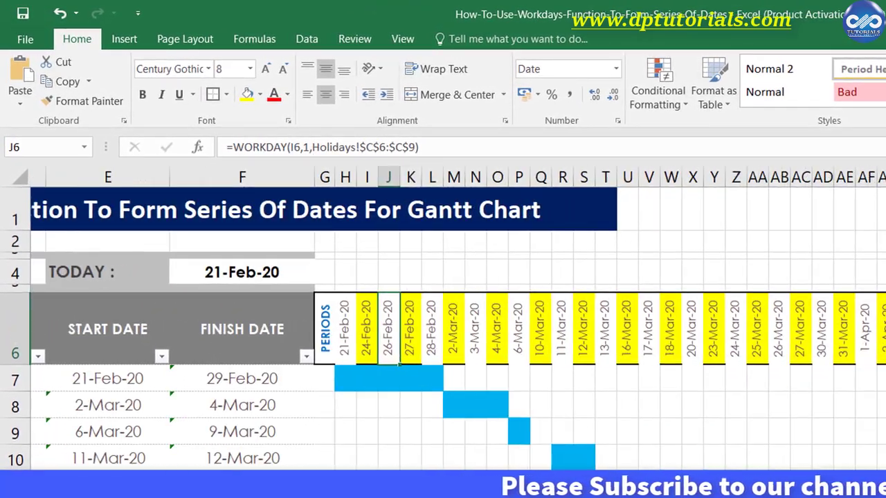
scroll(345, 374, right, 1)
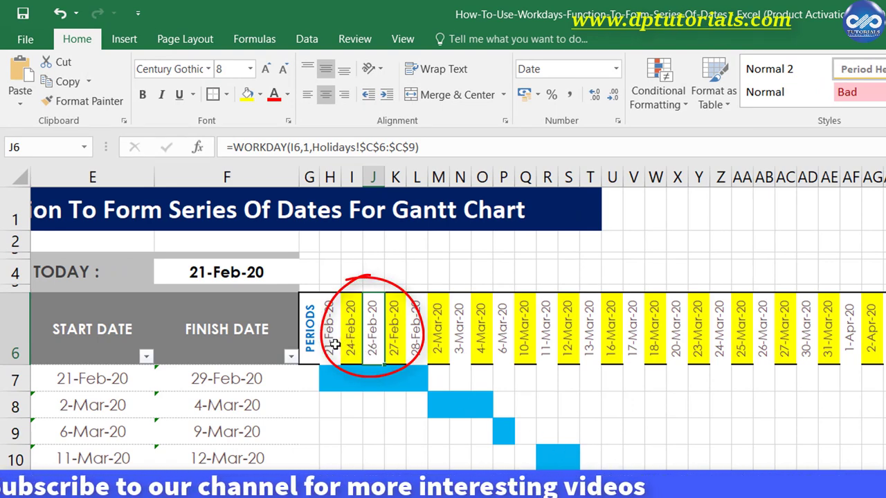
Enter =TEXT(H6,"ddd") in H4 to show the weekday name of the first period date.
click(337, 279)
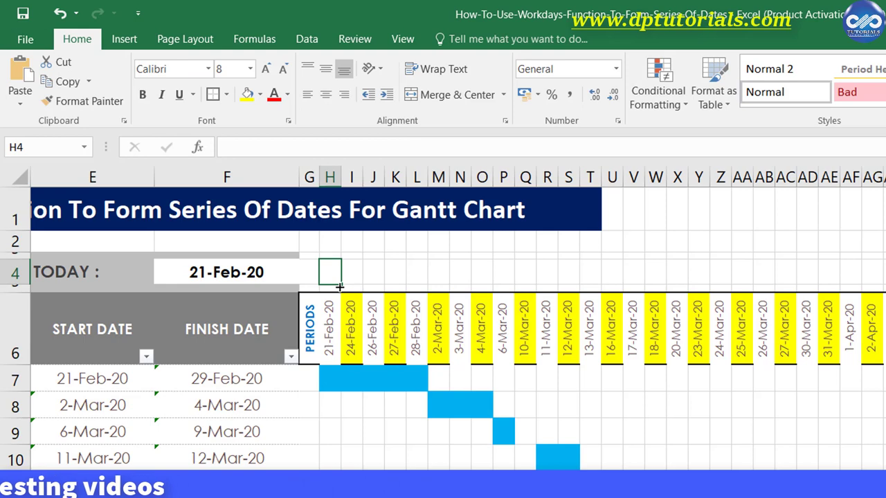
text(=text)
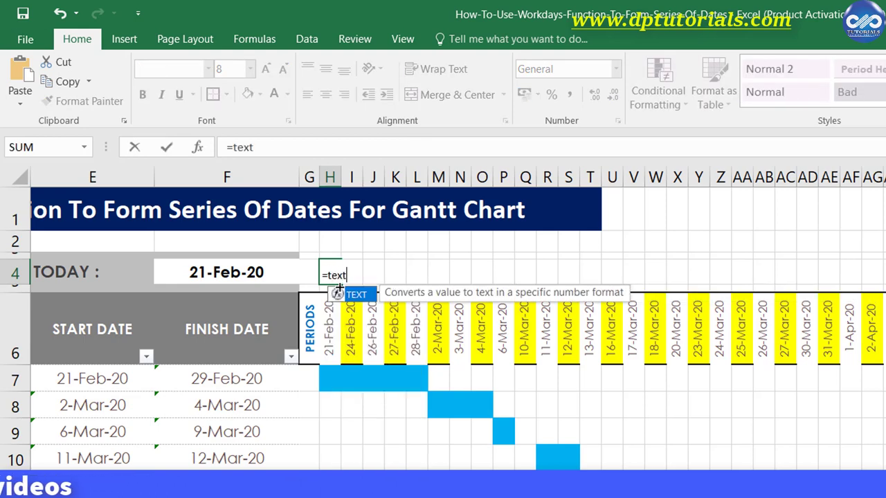
text(()
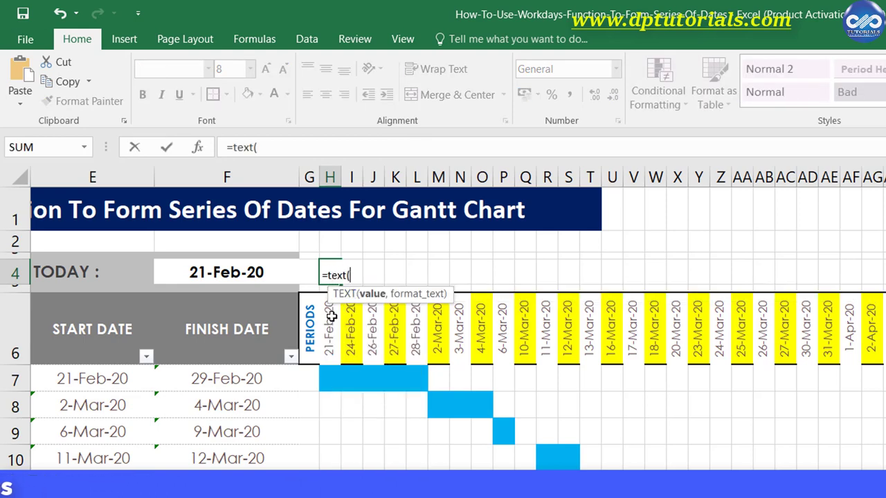
text("ddd"))
key(Return)
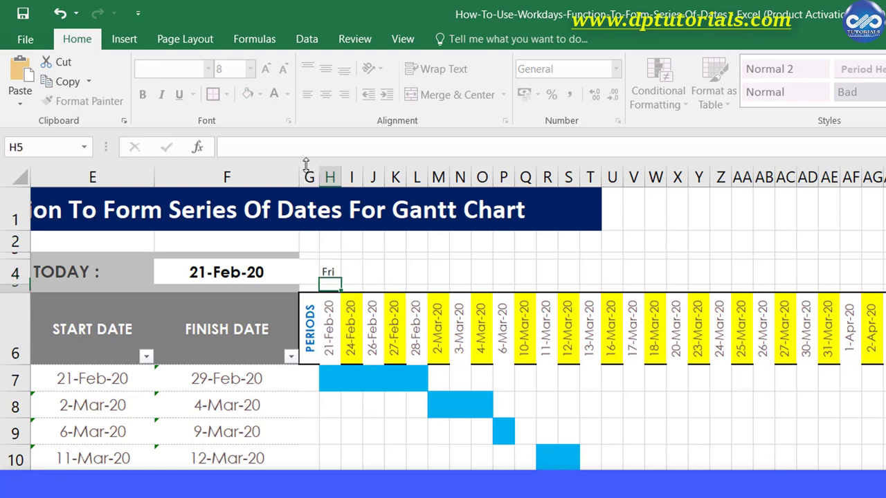
Fill the weekday formula from H4 across row 4 above the period dates.
click(337, 278)
drag(340, 284, 885, 277)
scroll(457, 319, left, 5)
scroll(457, 319, right, 3)
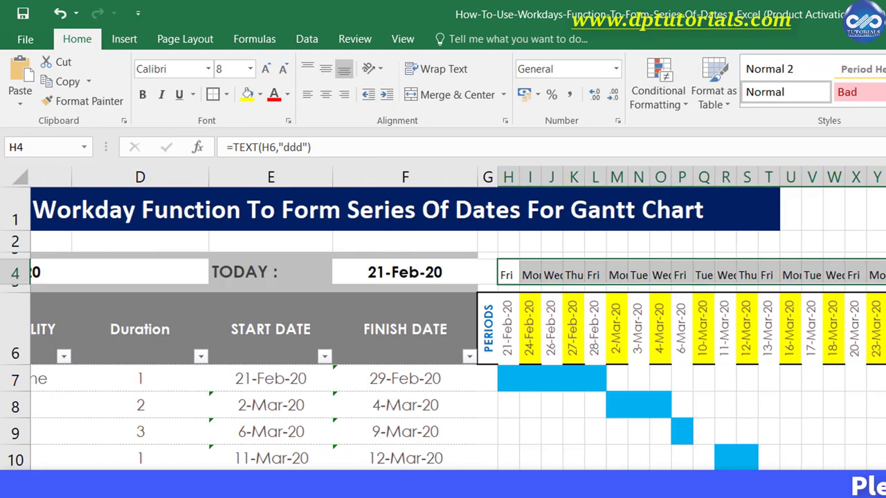
Rotate the weekday labels in row 4 upward and make the row taller to fit them.
click(369, 68)
click(409, 153)
drag(15, 284, 15, 295)
Check the weekday labels in row 4 against the period dates for skipped weekends and holidays.
click(351, 277)
drag(351, 277, 395, 276)
click(417, 333)
drag(448, 290, 569, 284)
click(720, 339)
scroll(457, 319, left, 5)
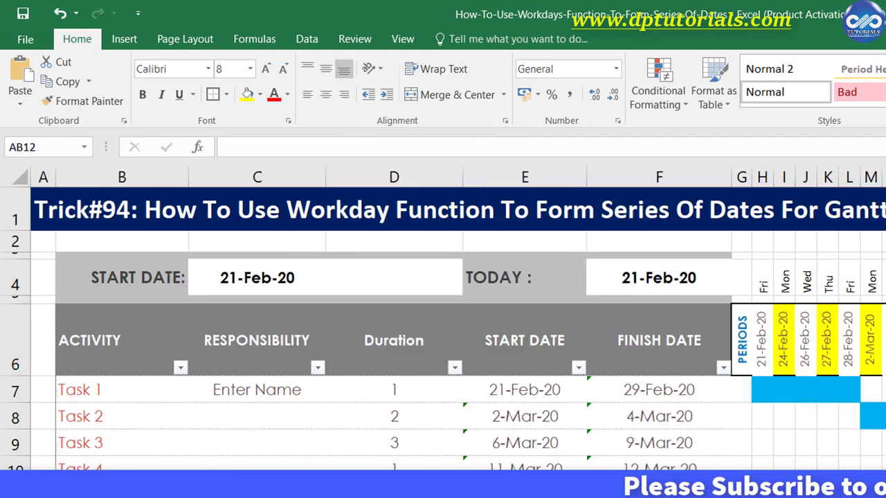